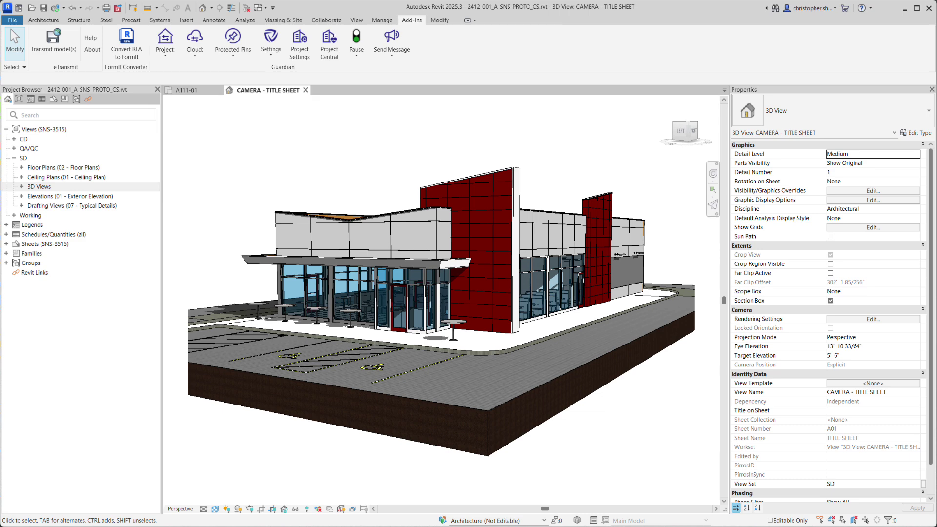
Enable the Guardian behavior customization for hiding elements in view in the z_Guardian Development project configuration.
{"action": "left_click", "coordinate": [272, 49]}
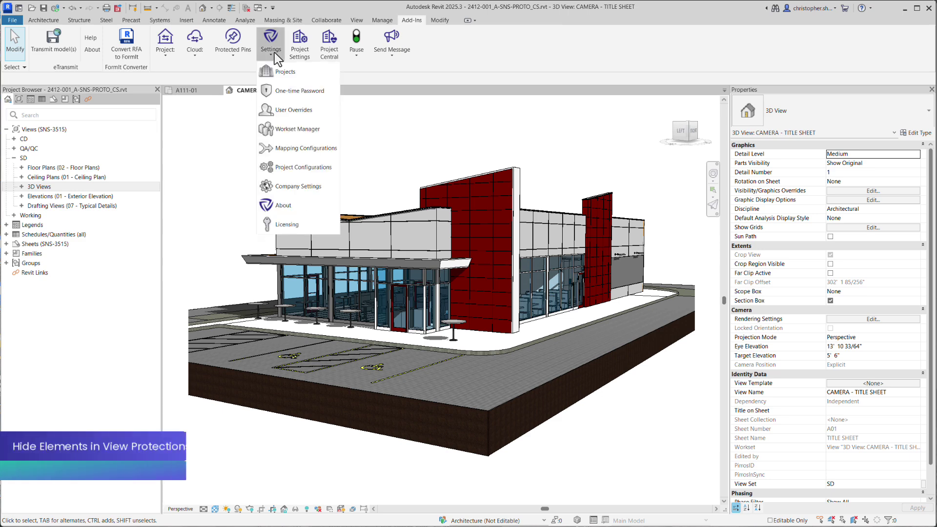
{"action": "left_click", "coordinate": [306, 167]}
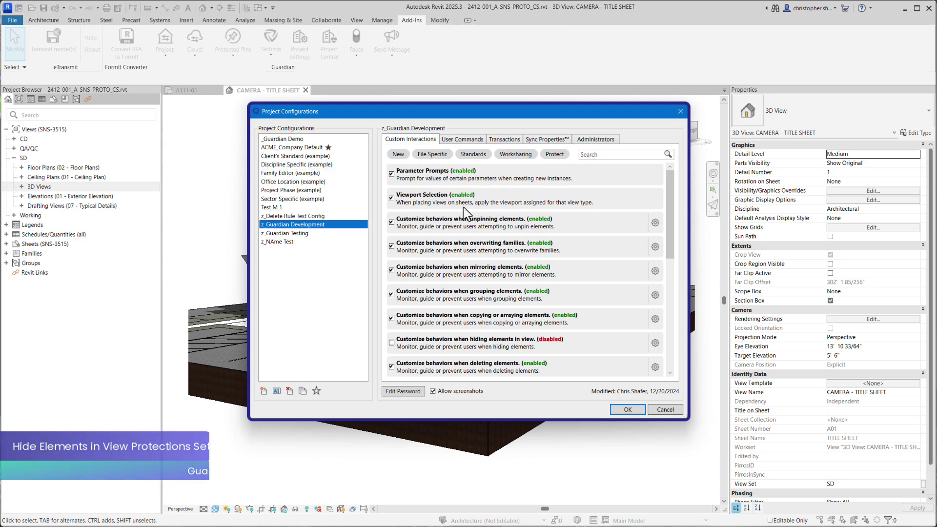
{"action": "left_click", "coordinate": [392, 343]}
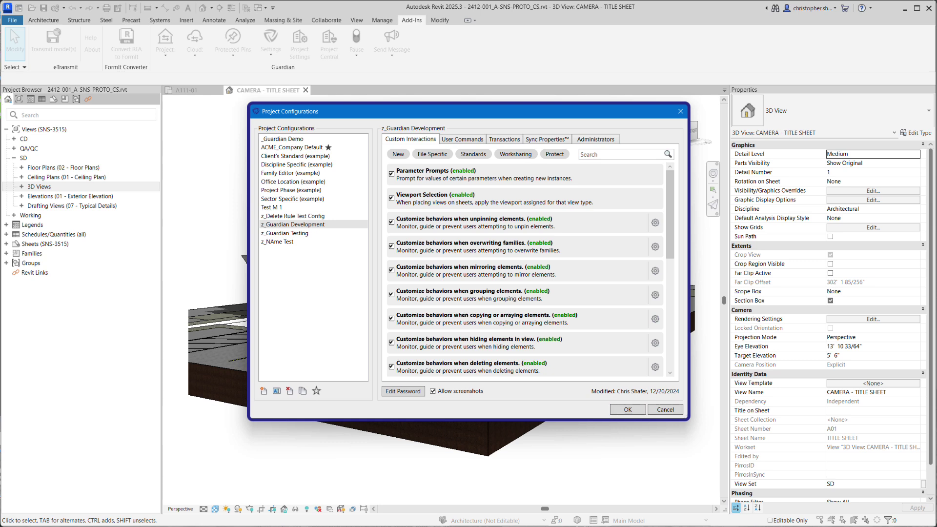
Add a new rule named "Prevent: Annotation" to the hide elements protection.
{"action": "left_click", "coordinate": [655, 343]}
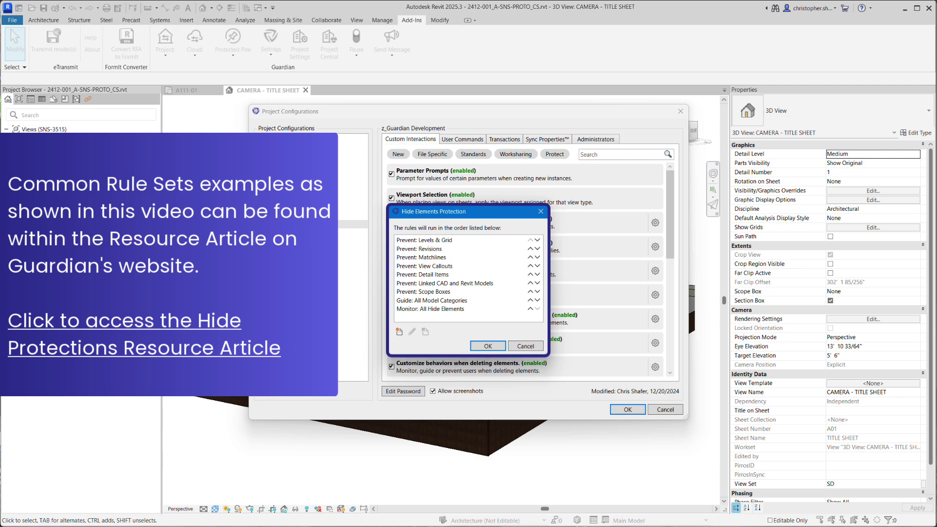
{"action": "left_click", "coordinate": [399, 332]}
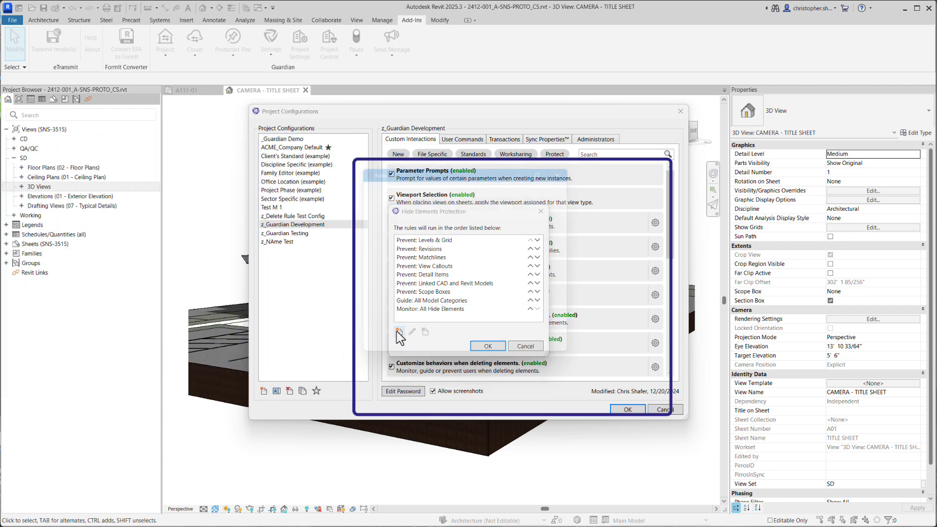
{"action": "type", "text": "Pr"}
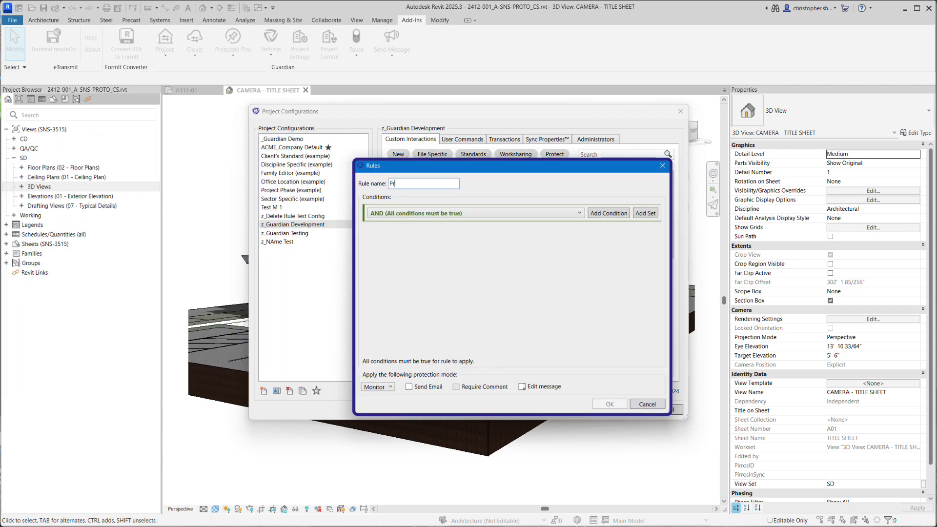
{"action": "type", "text": "event: Annota"}
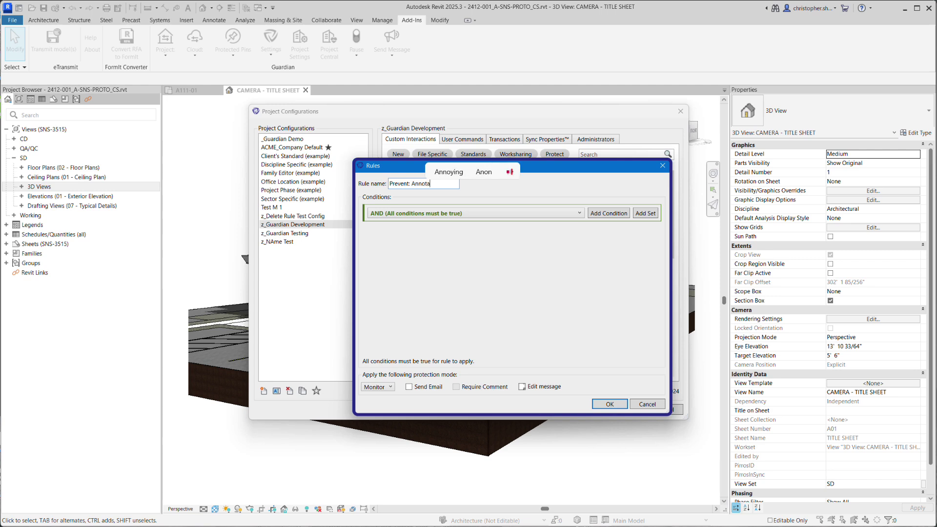
{"action": "type", "text": "tion"}
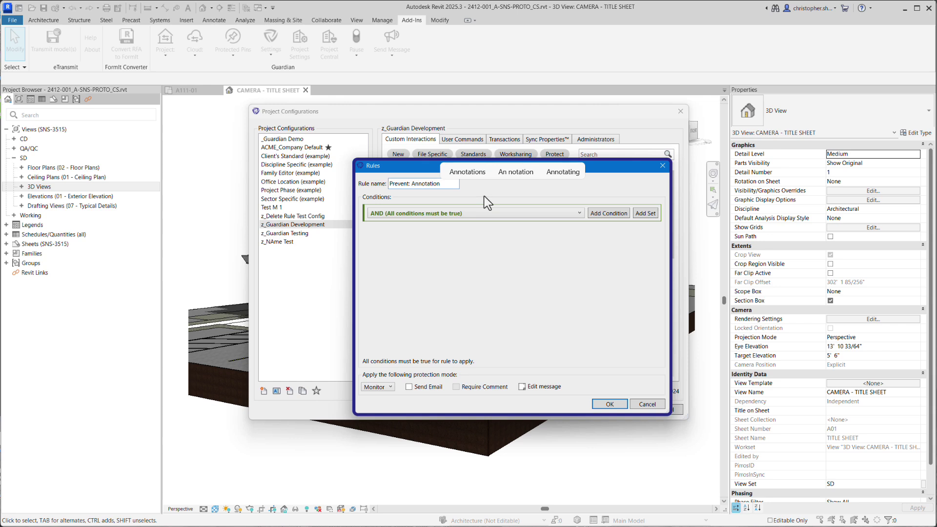
Add a Category (Annotation) condition to the rule and set its protection mode to Prevent.
{"action": "left_click", "coordinate": [604, 214]}
{"action": "left_click", "coordinate": [606, 214]}
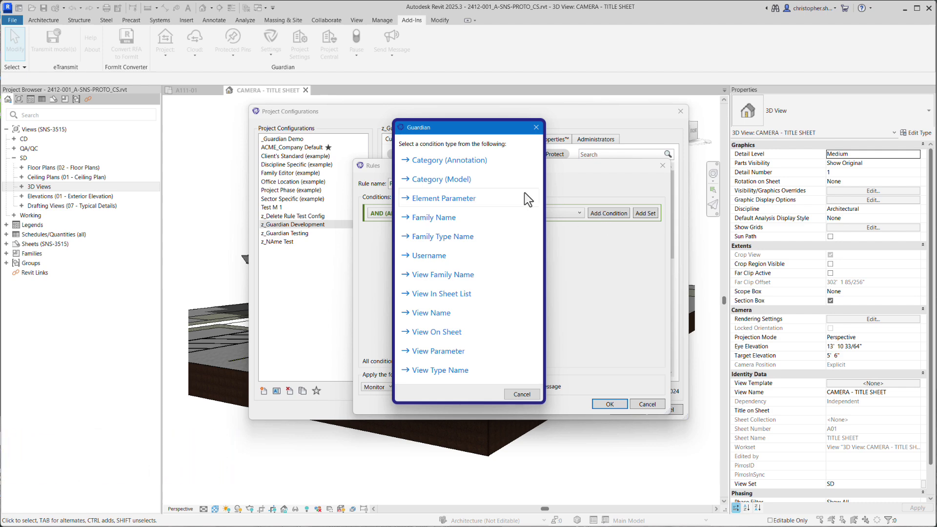
{"action": "left_click", "coordinate": [483, 162]}
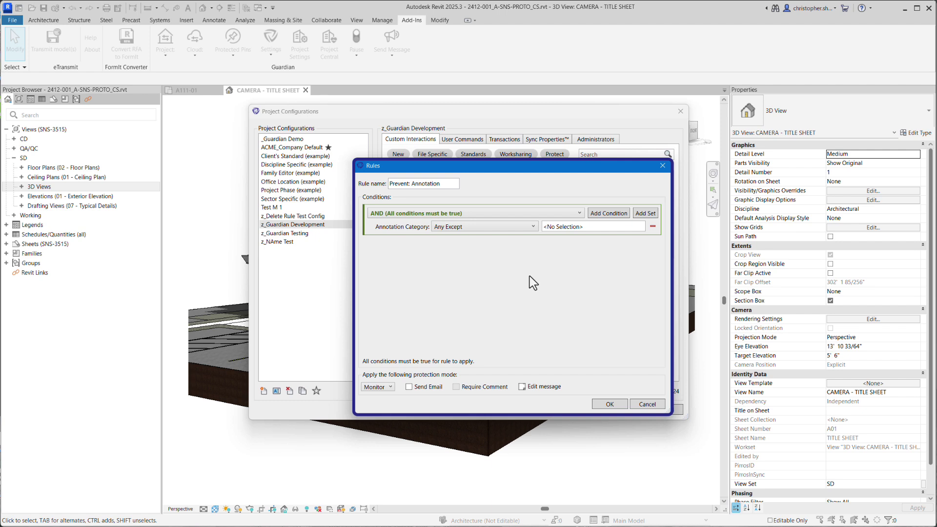
{"action": "left_click", "coordinate": [391, 386]}
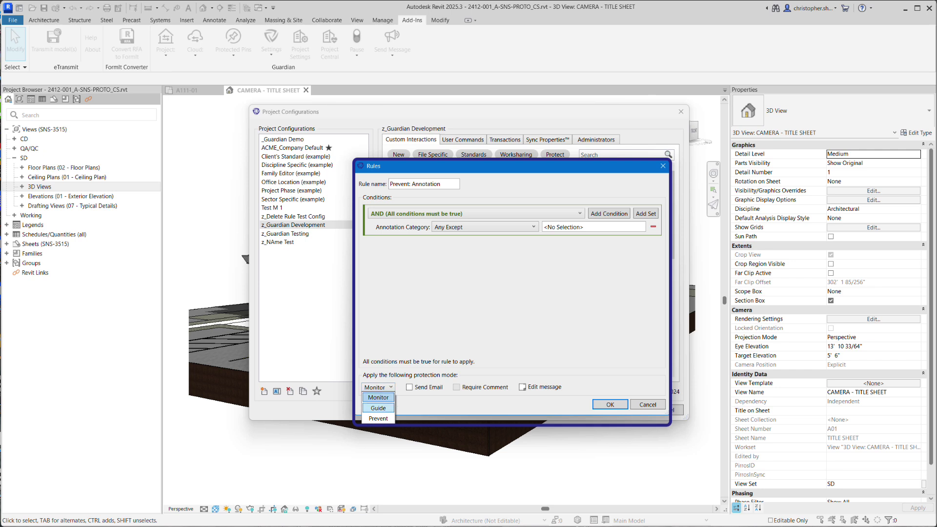
{"action": "left_click", "coordinate": [378, 419]}
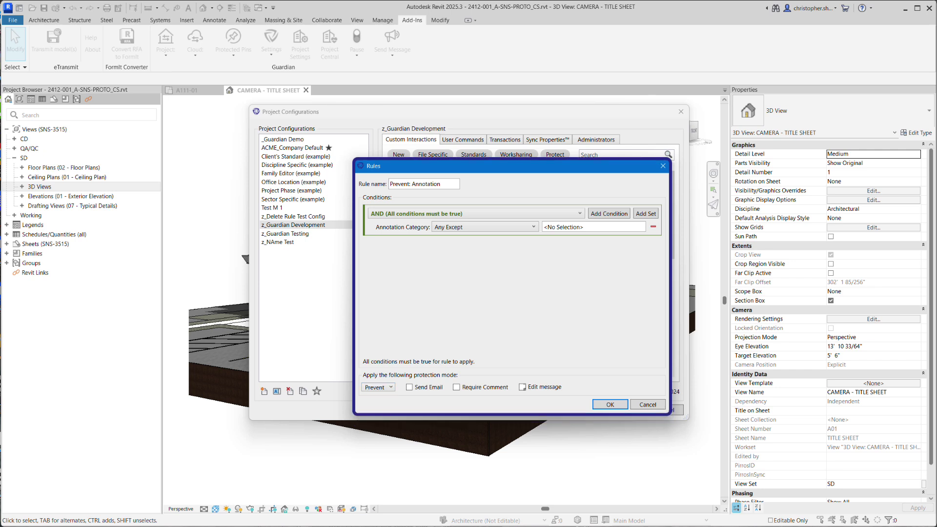
Replace the rule's default message with the copied annotation-hiding guidance text, preview it, and save the message and rule.
{"action": "left_click", "coordinate": [523, 386]}
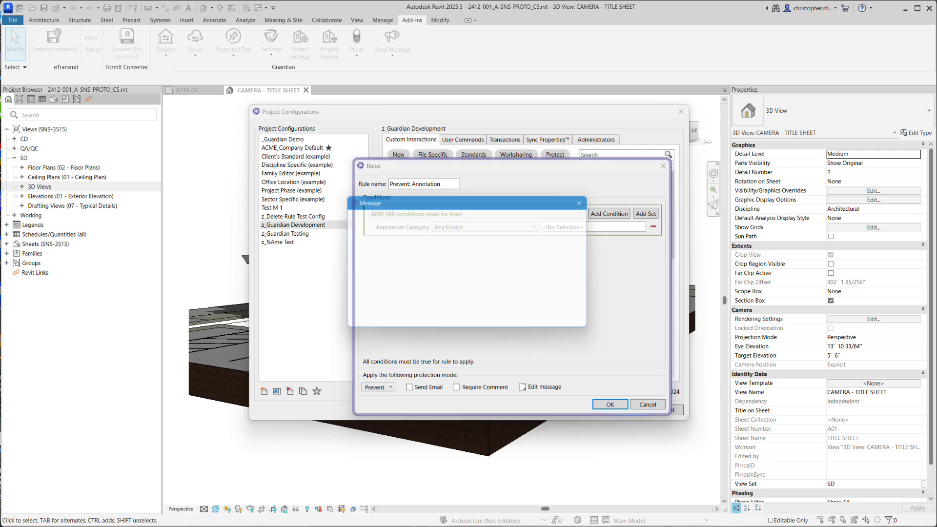
{"action": "key", "text": "ctrl+a"}
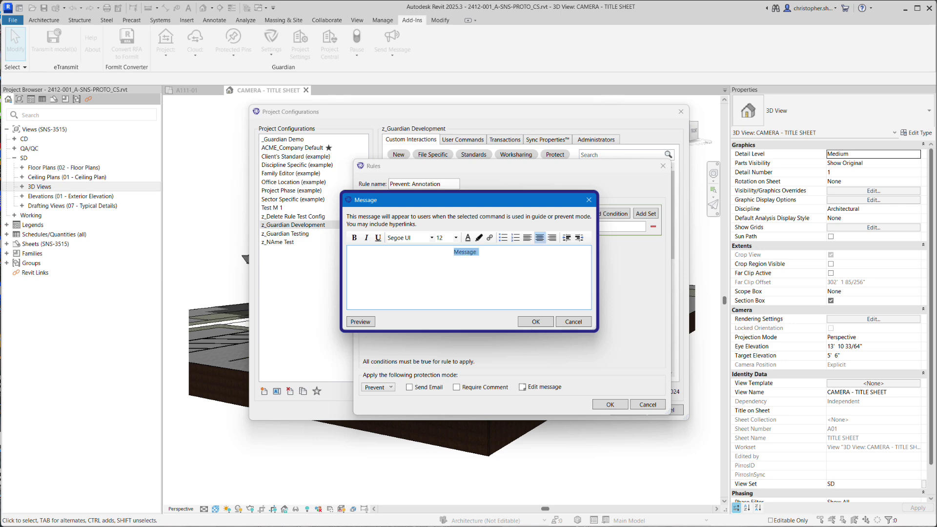
{"action": "key", "text": "ctrl+v"}
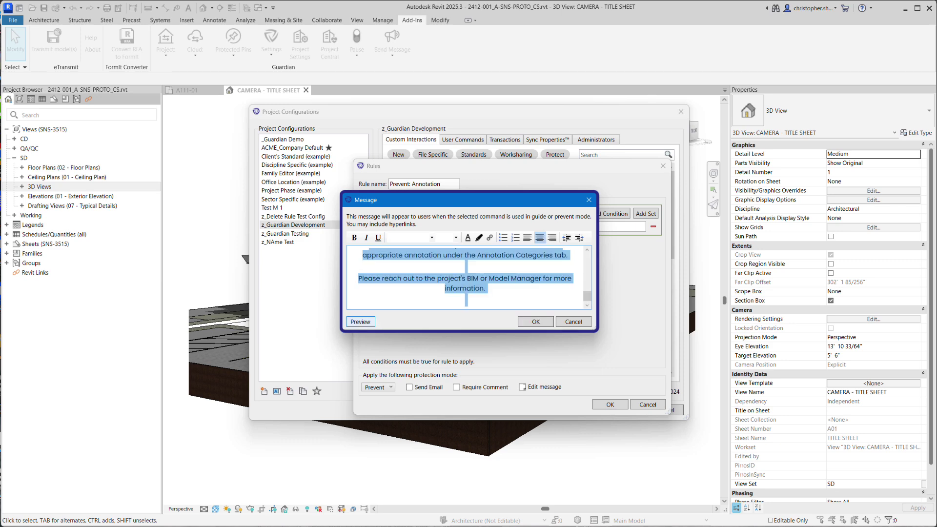
{"action": "left_click", "coordinate": [361, 321]}
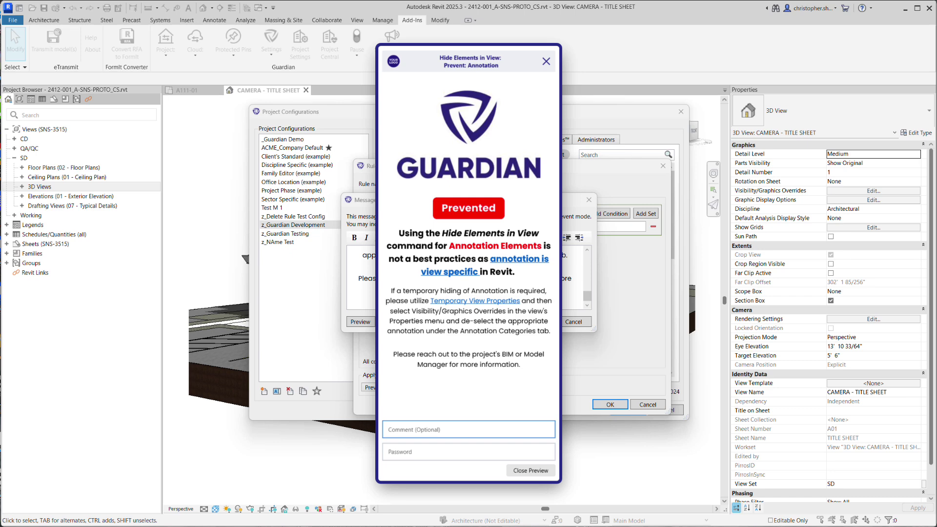
{"action": "left_click", "coordinate": [531, 473]}
{"action": "left_click", "coordinate": [538, 323]}
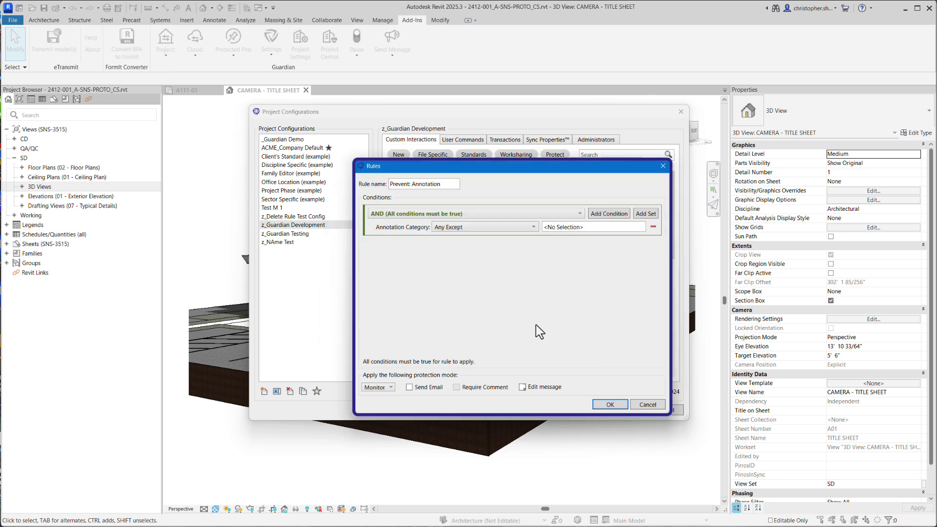
{"action": "left_click", "coordinate": [610, 404]}
Move the "Prevent: Annotation" rule to the top of the hide elements rule order and accept the list.
{"action": "left_click", "coordinate": [465, 318]}
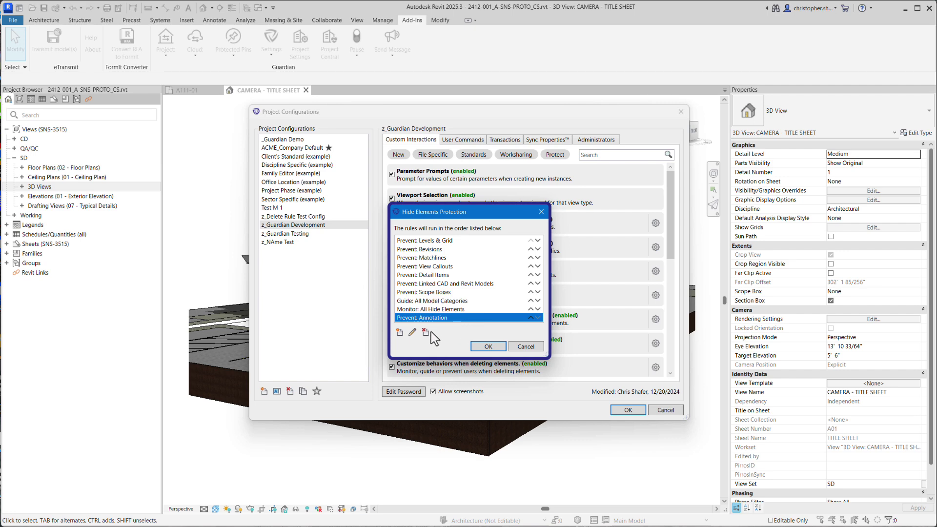
{"action": "left_click", "coordinate": [531, 318]}
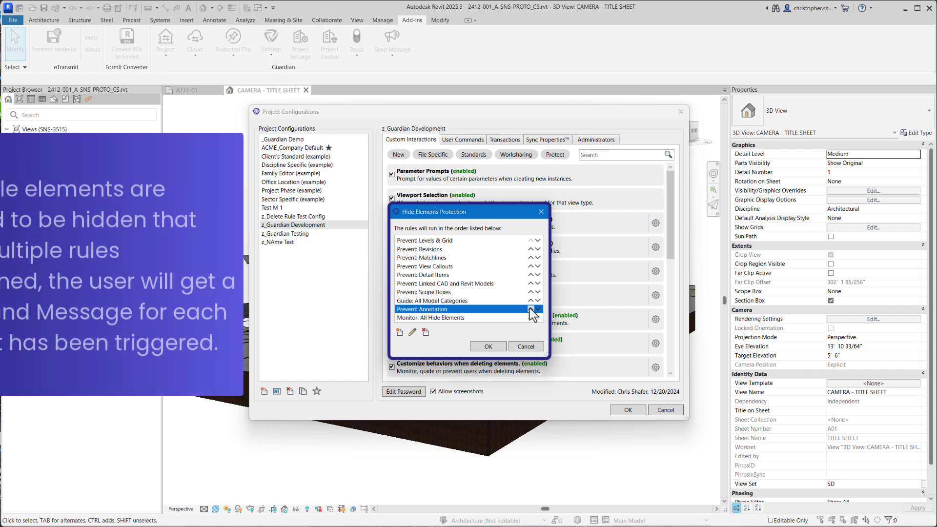
{"action": "left_click", "coordinate": [530, 309]}
{"action": "left_click", "coordinate": [530, 301]}
{"action": "left_click", "coordinate": [531, 292]}
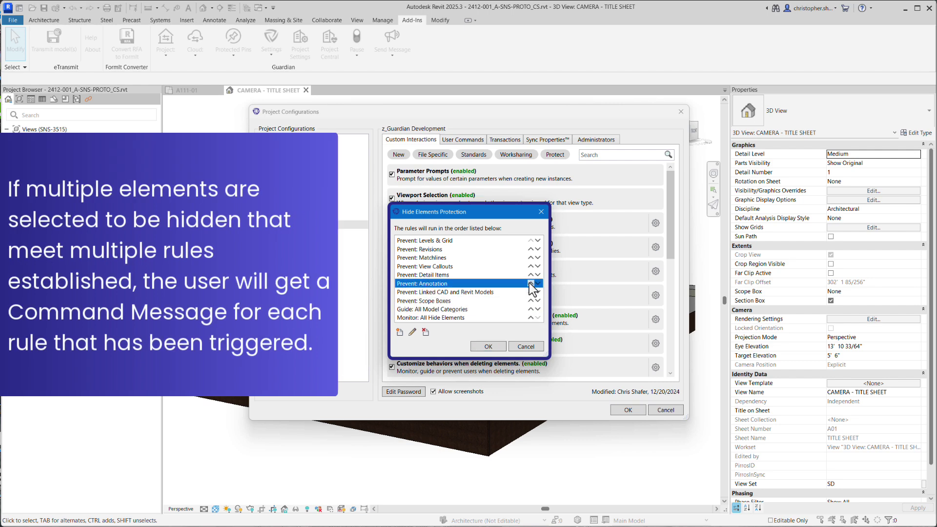
{"action": "left_click", "coordinate": [531, 283]}
{"action": "left_click", "coordinate": [531, 275]}
{"action": "left_click", "coordinate": [531, 266]}
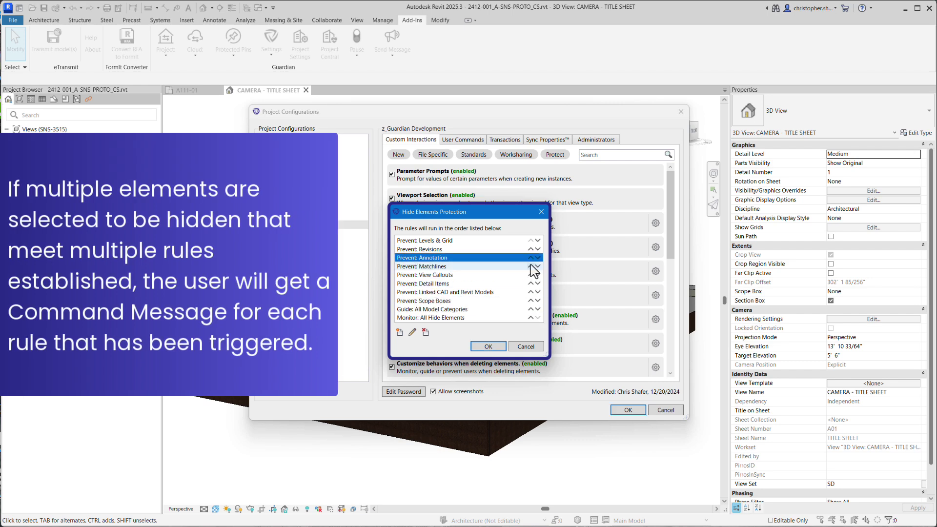
{"action": "left_click", "coordinate": [531, 257]}
{"action": "left_click", "coordinate": [531, 249]}
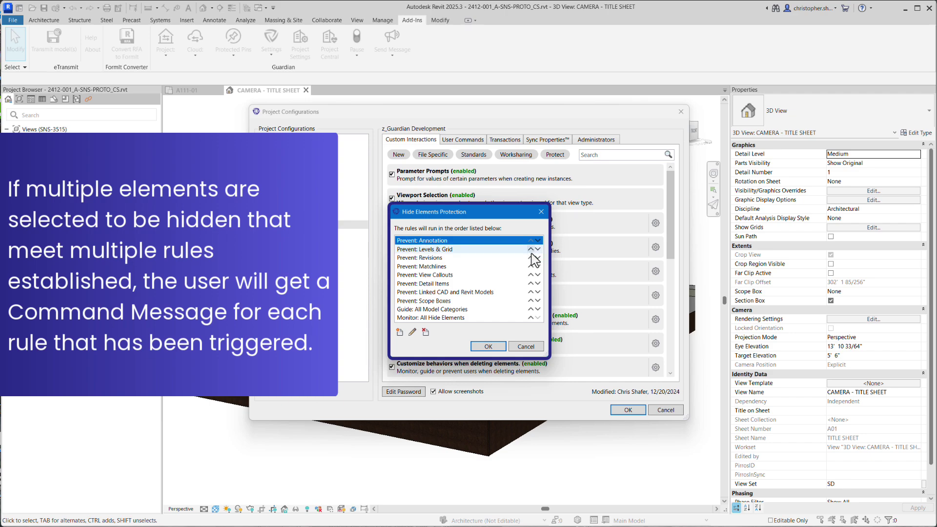
{"action": "left_click", "coordinate": [496, 345]}
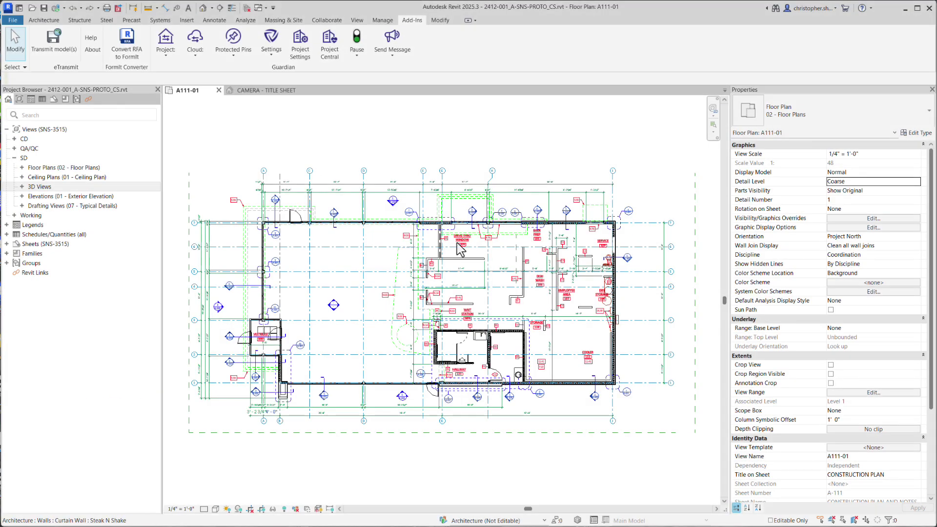
Try to hide the single room tag just above the thick-walled rooms in floor plan A111-01 using Hide Elements in view.
{"action": "left_click", "coordinate": [473, 313]}
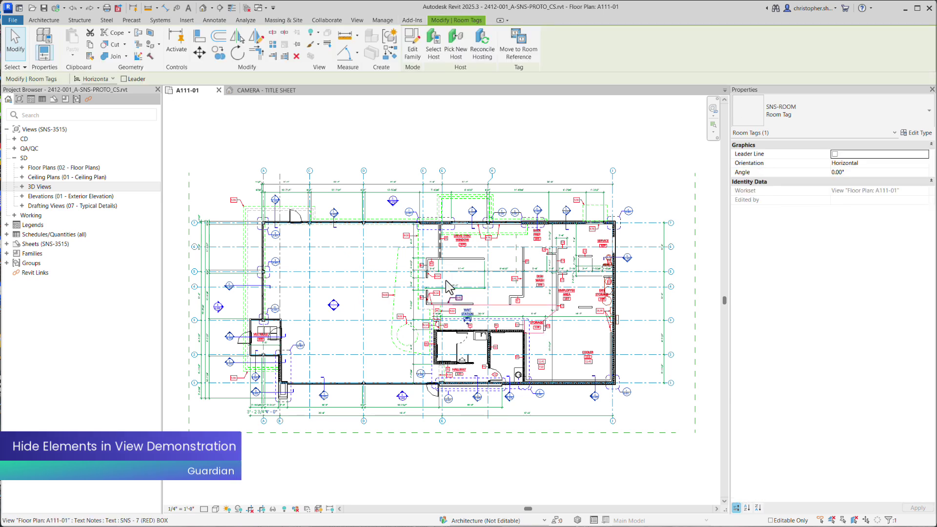
{"action": "left_click", "coordinate": [315, 32]}
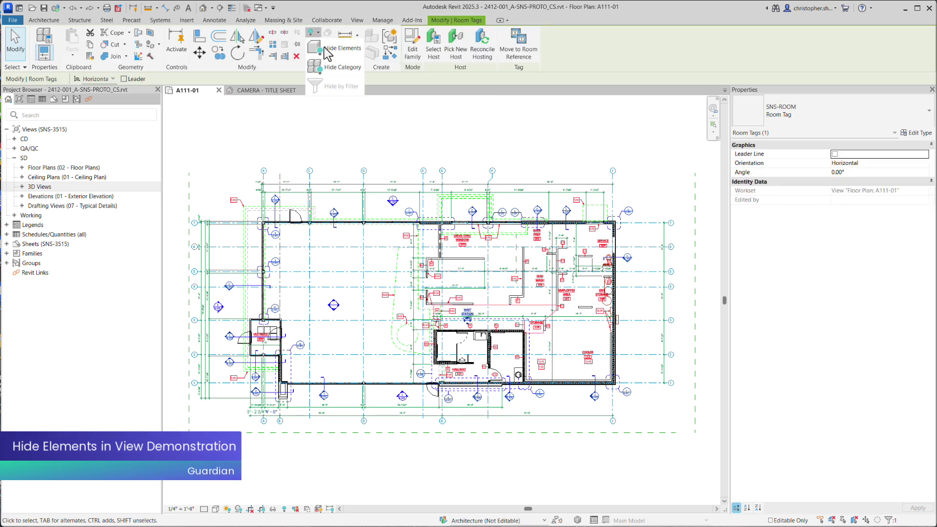
{"action": "left_click", "coordinate": [342, 48]}
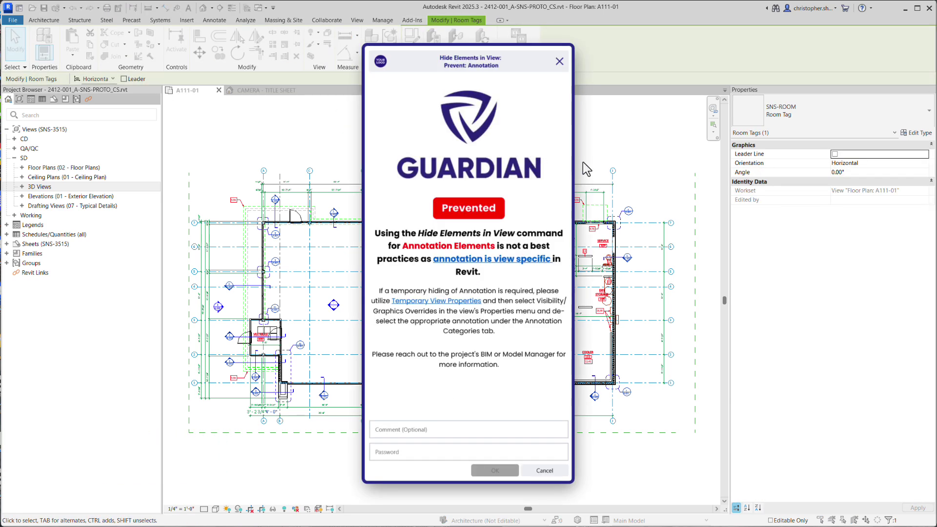